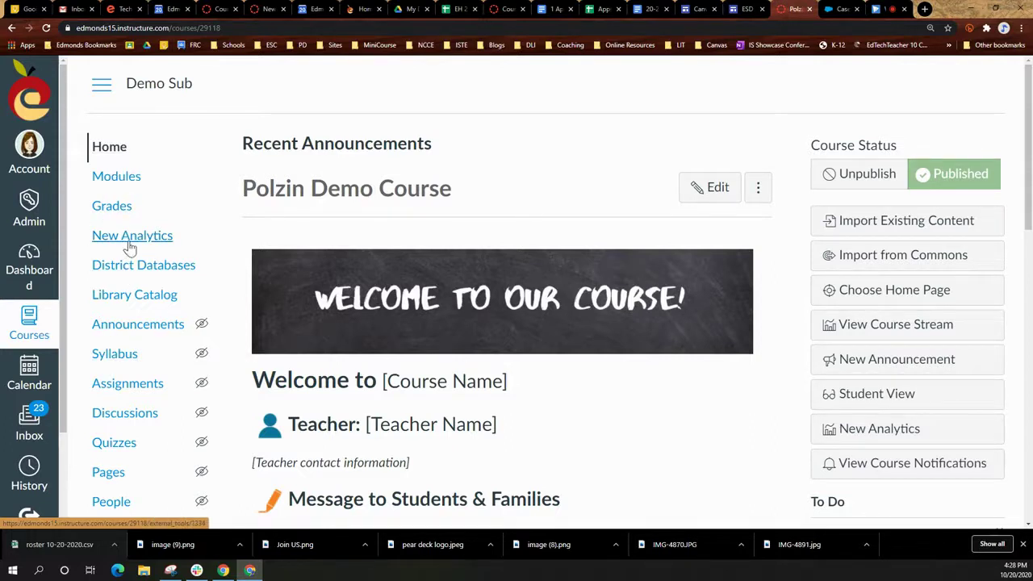
Step: Scroll the Polzin Demo Course navigation down to bring Settings into view
scroll(129, 248, "down", 4)
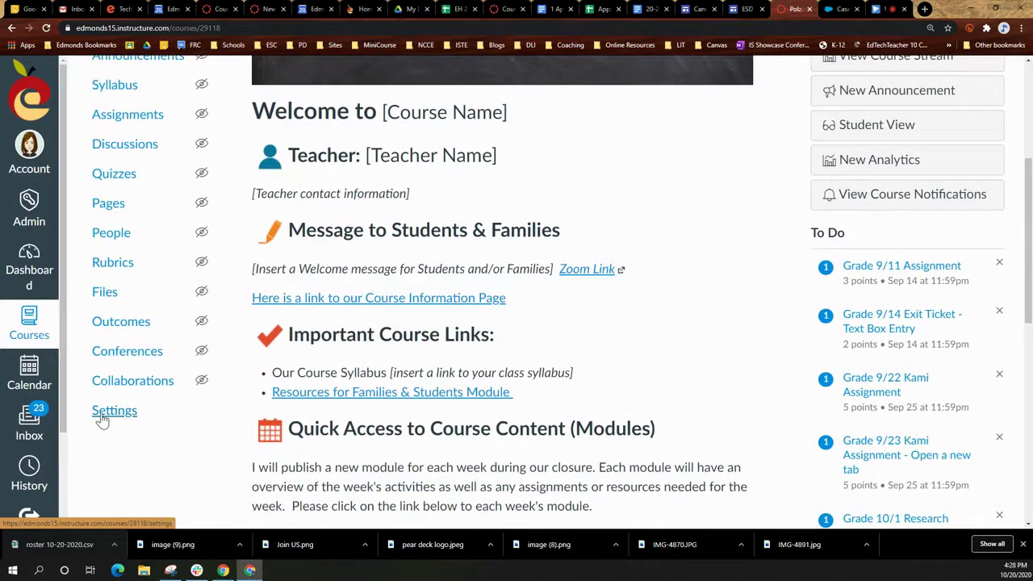
Step: Open the course Settings and show its Navigation tab of visible and hidden pages
left_click(113, 420)
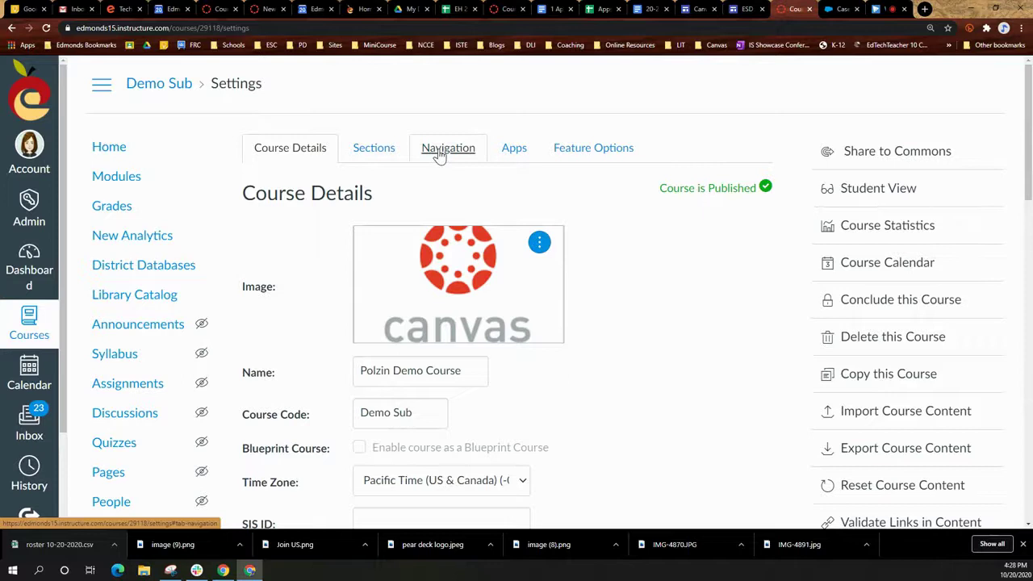
left_click(440, 155)
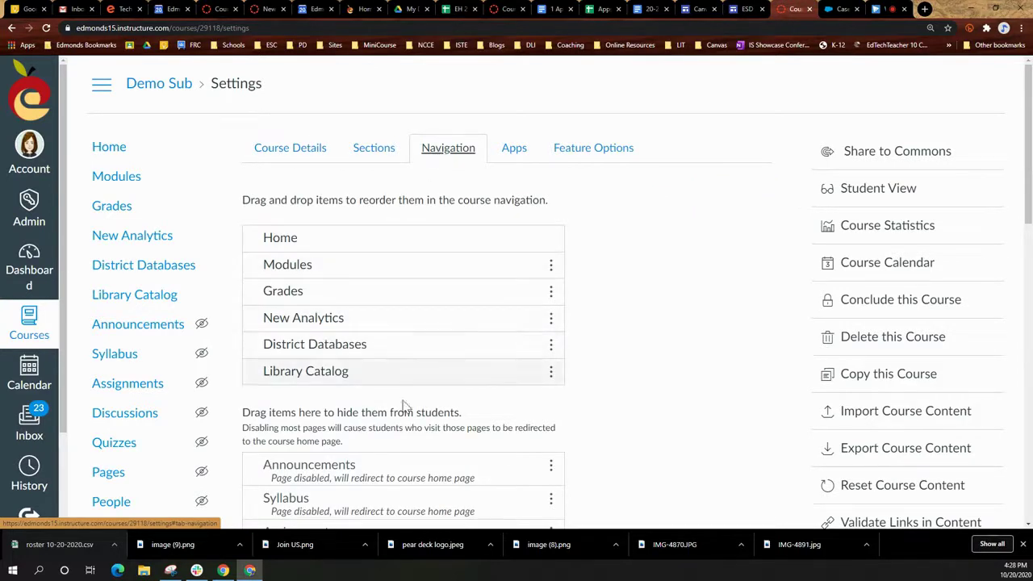
scroll(429, 443, "down", 1)
scroll(425, 445, "down", 1)
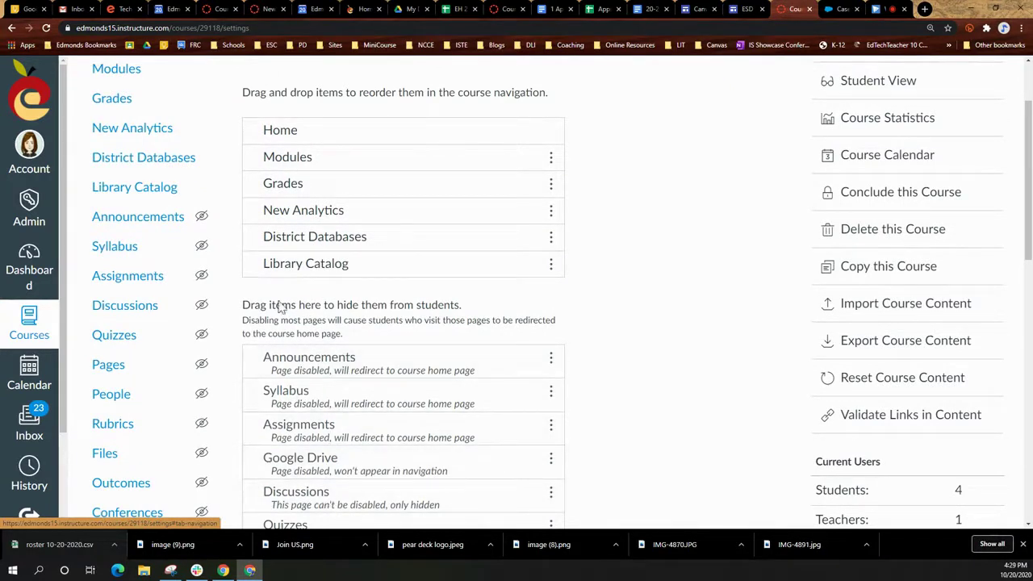
Step: Open the hidden Announcements item's options, then check the Save button below
left_click(551, 363)
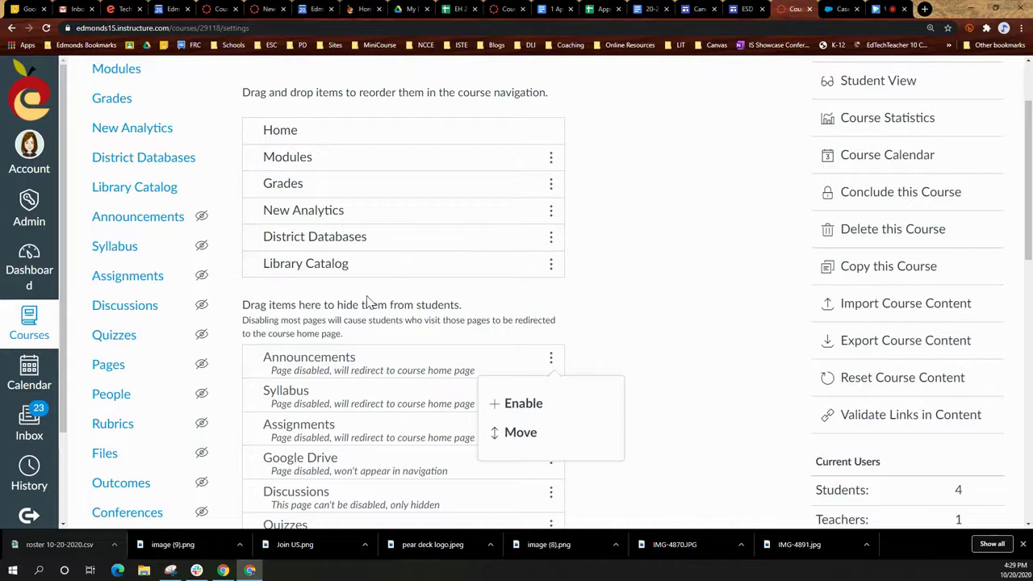
scroll(367, 302, "down", 3)
scroll(367, 301, "down", 8)
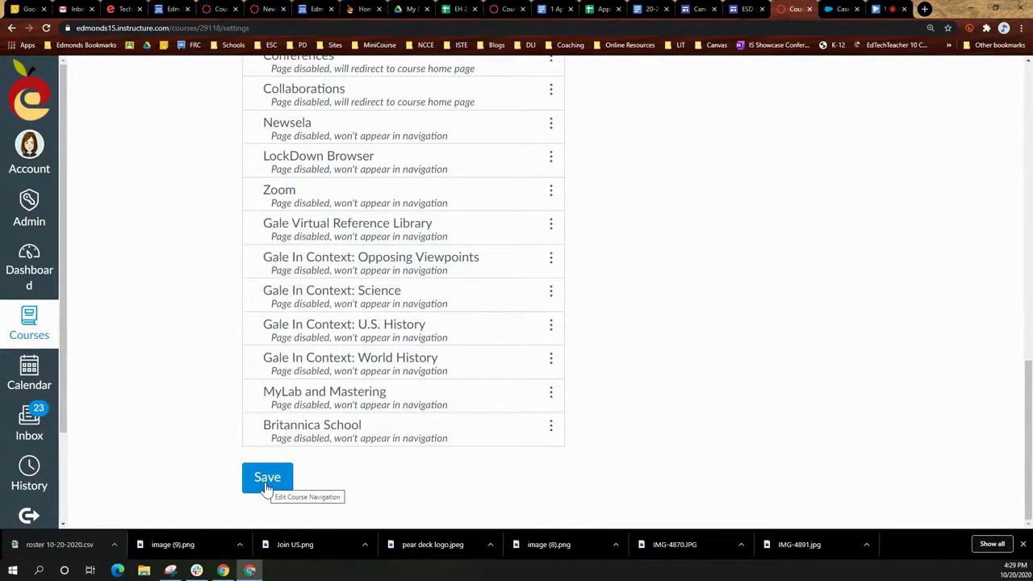
scroll(191, 396, "up", 11)
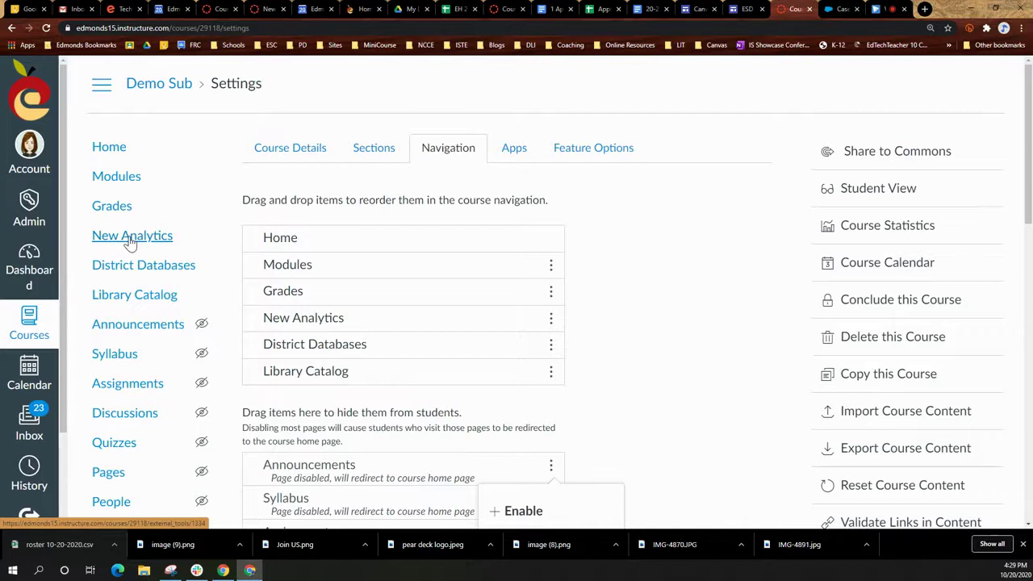
Step: Open New Analytics and show its Reports tab with the Class Roster report
left_click(129, 240)
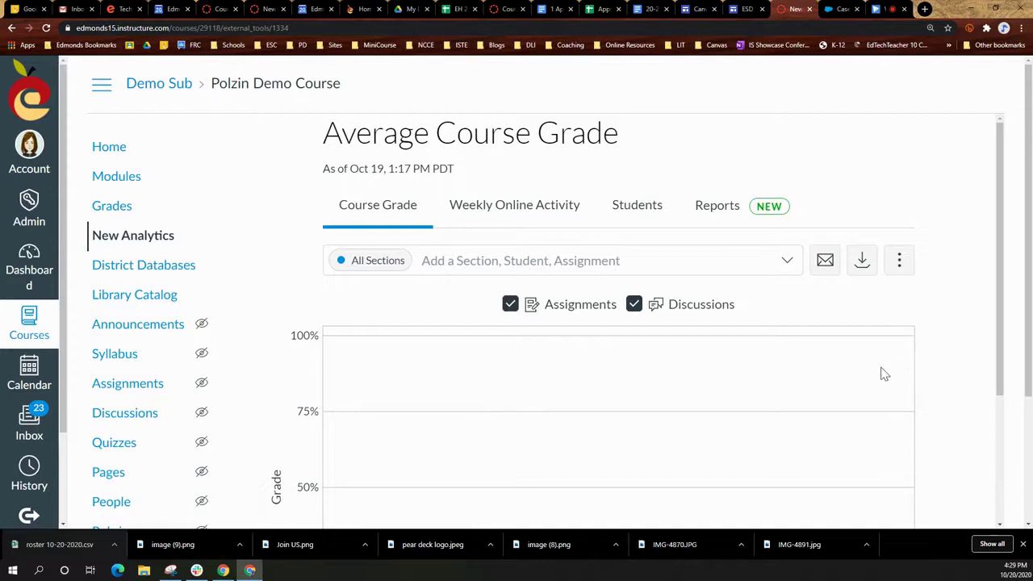
left_click(718, 212)
scroll(641, 302, "down", 1)
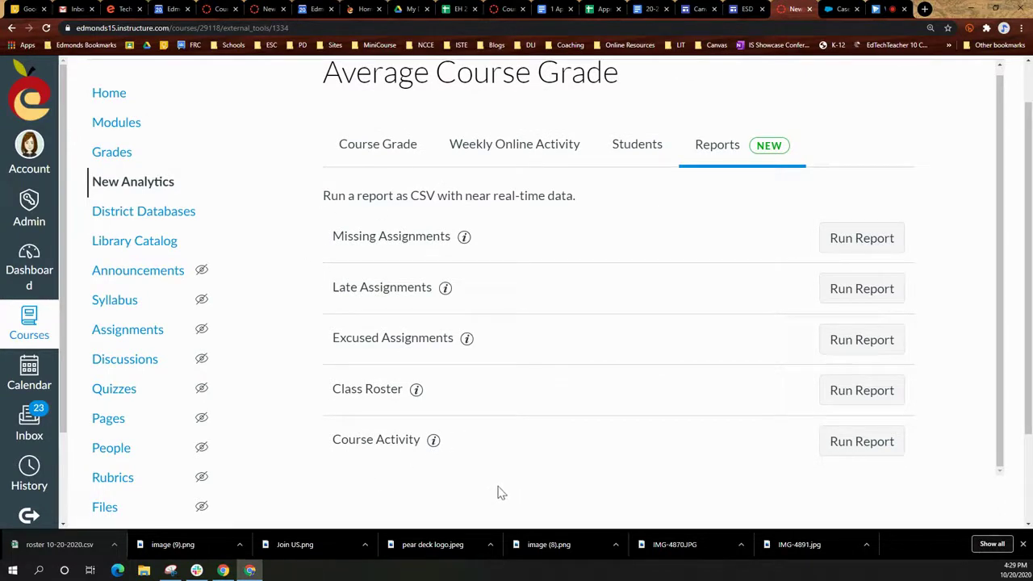
Step: Run the Class Roster report and download roster 10-20-2020 (1).csv
left_click(876, 394)
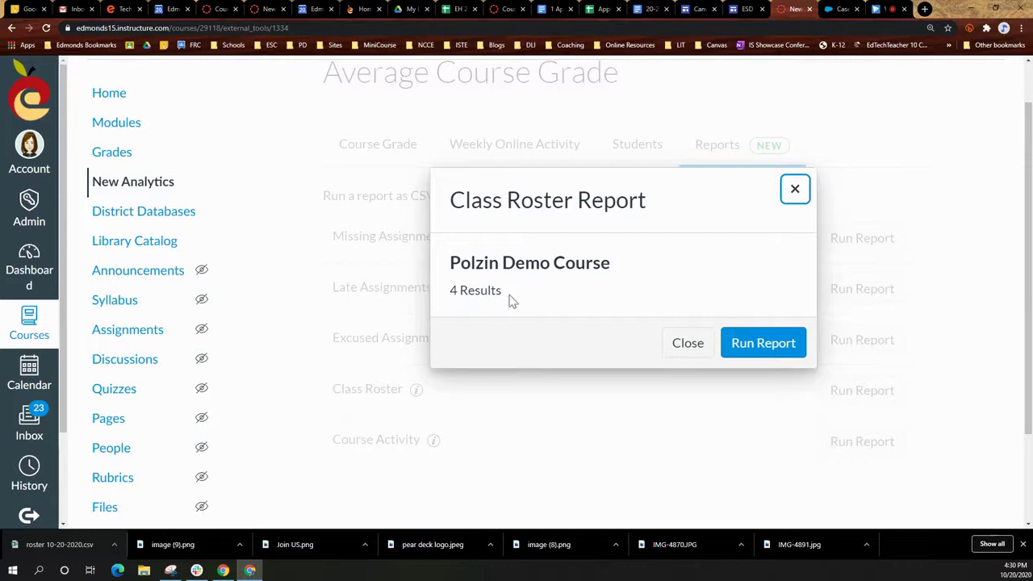
left_click(763, 344)
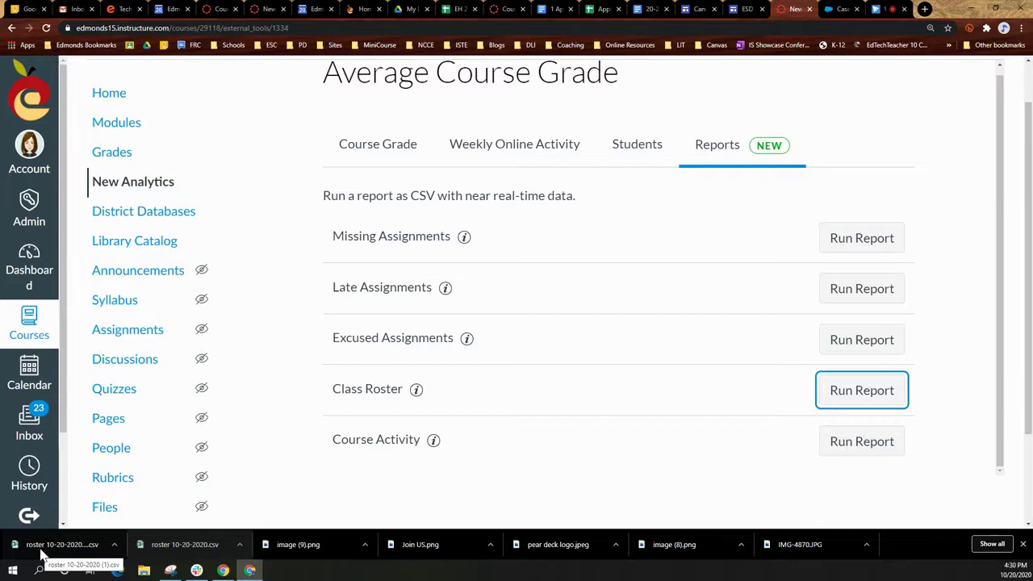
Step: Open the roster CSV in Excel and widen all columns so names, IDs and e-mails fit
left_click(42, 548)
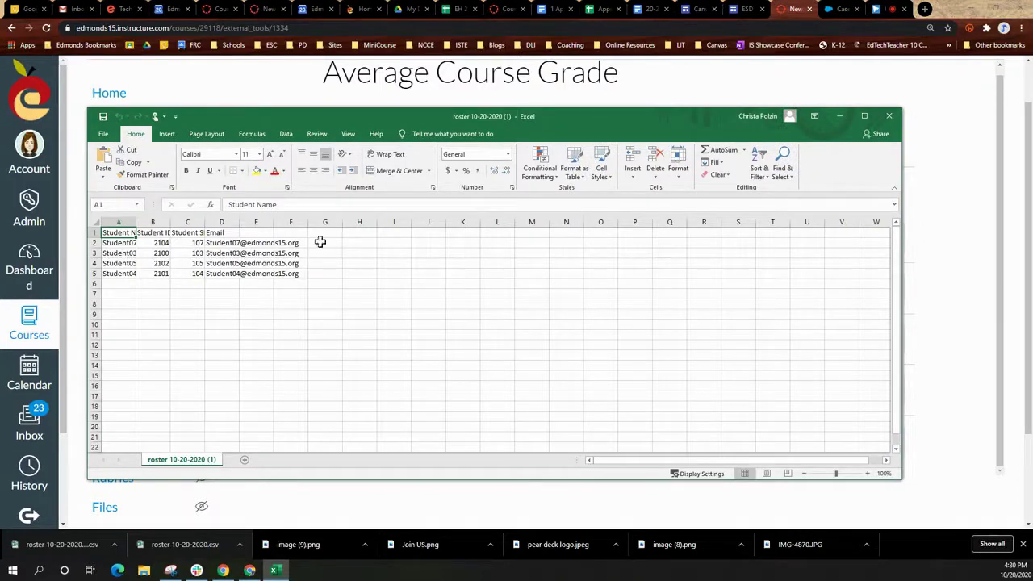
left_click(94, 223)
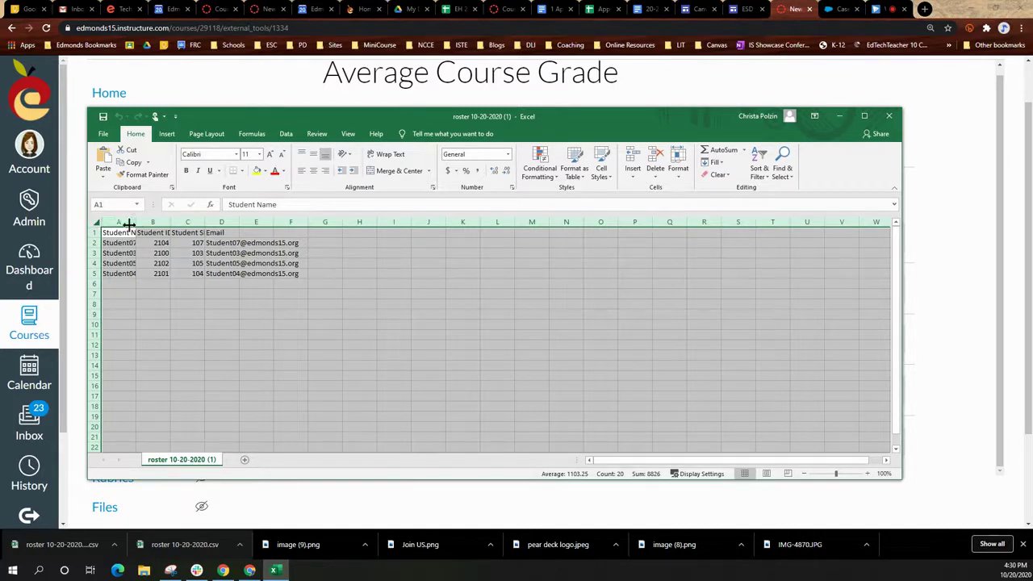
left_click_drag(134, 222, 176, 233)
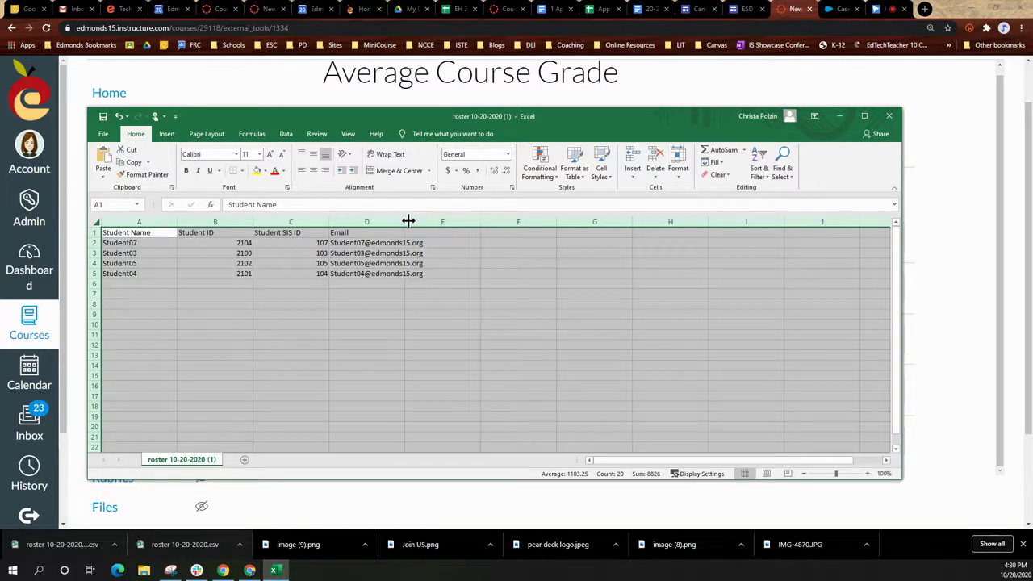
left_click_drag(401, 218, 442, 225)
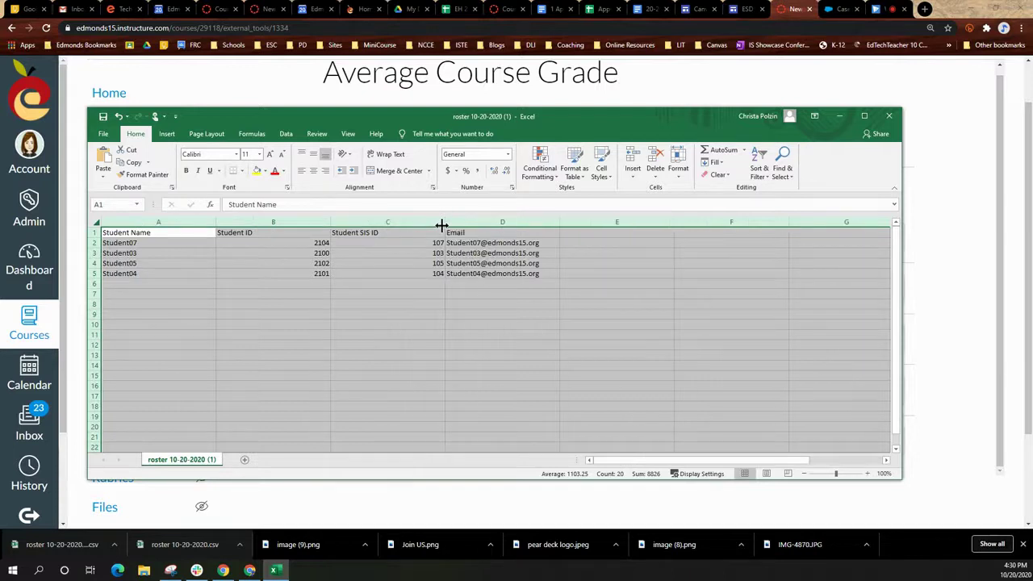
Step: Delete columns B–D (Student ID, Student SIS ID, Email), keeping only Student Name
left_click(266, 218)
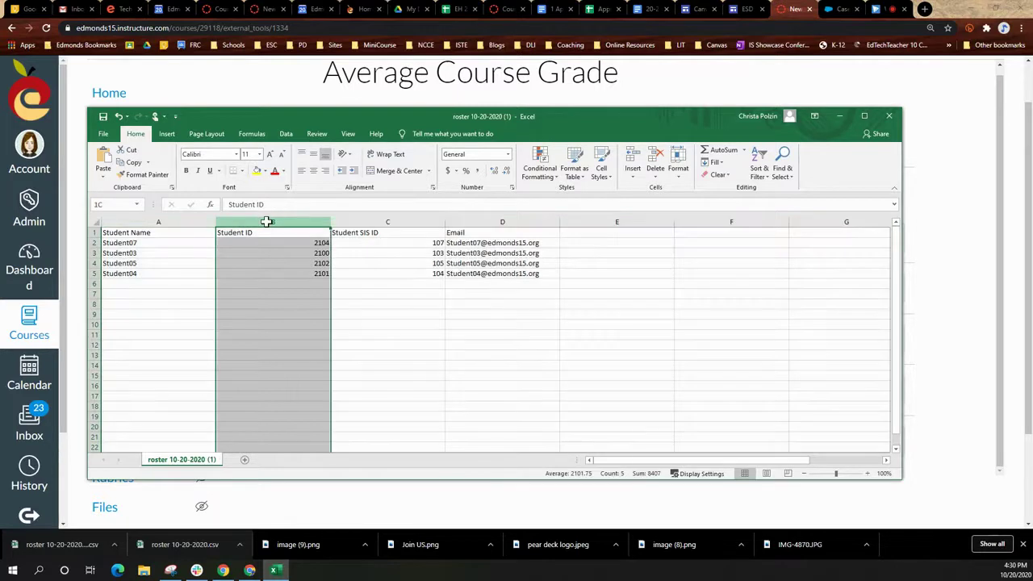
left_click_drag(266, 221, 353, 230)
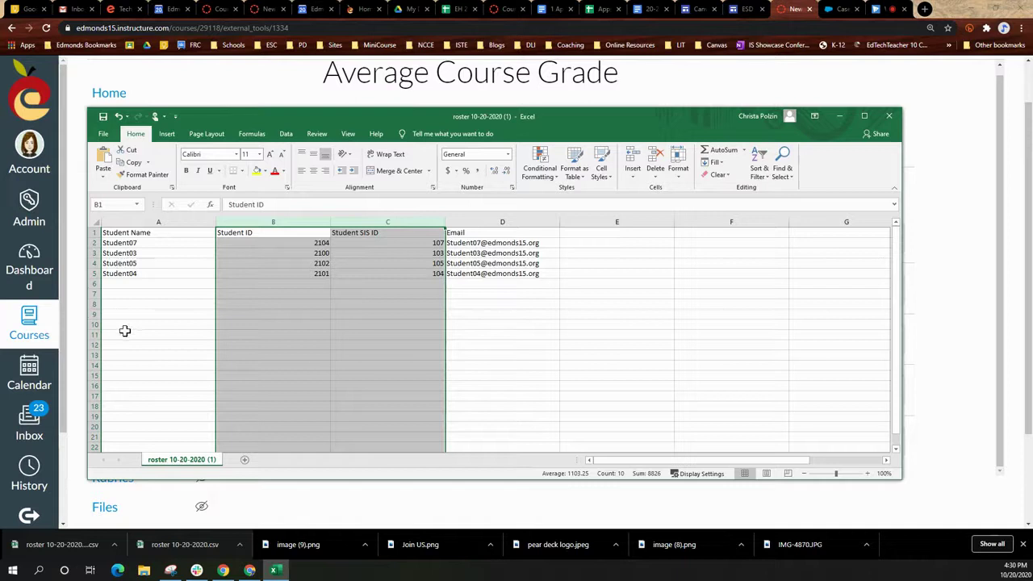
left_click_drag(236, 220, 514, 220)
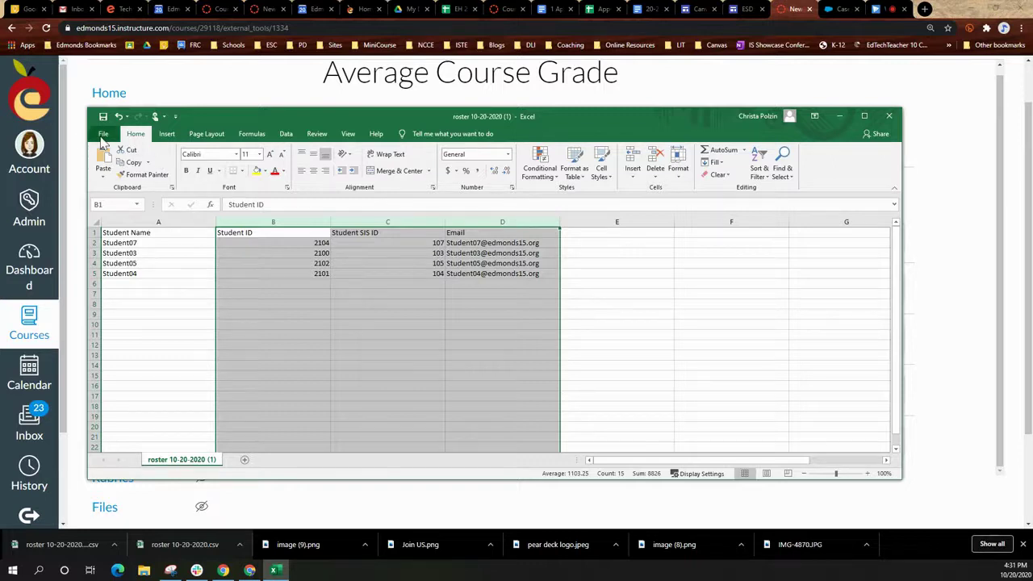
right_click(314, 218)
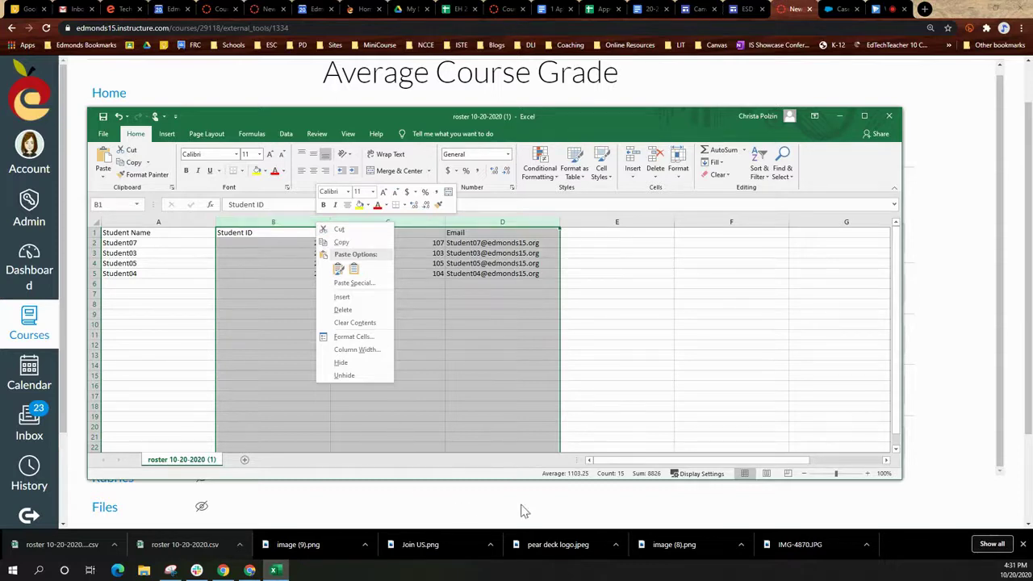
left_click(343, 309)
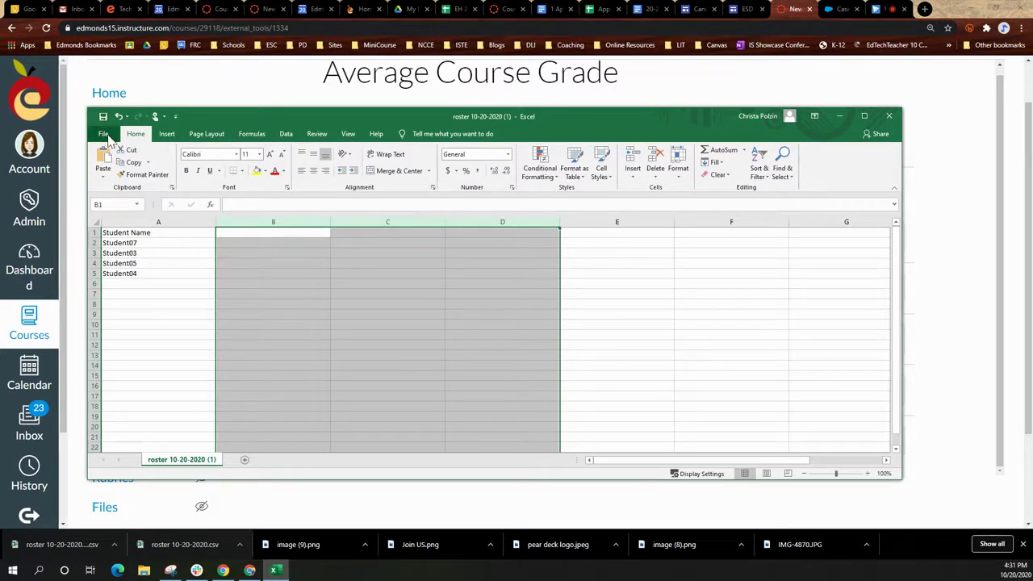
Step: Go to the File menu's Save As page for roster 10-20-2020 (1)
left_click(104, 134)
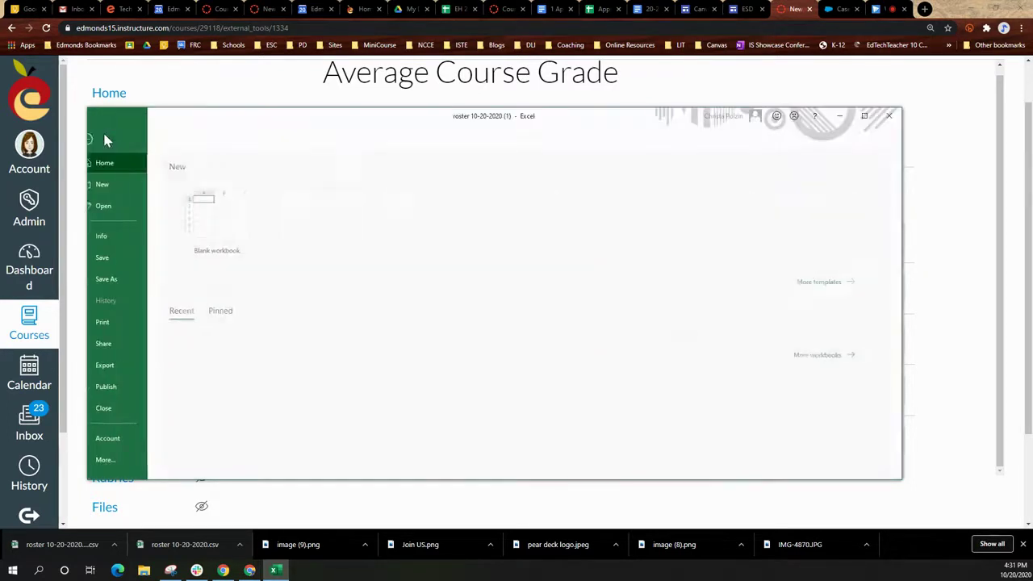
left_click(123, 283)
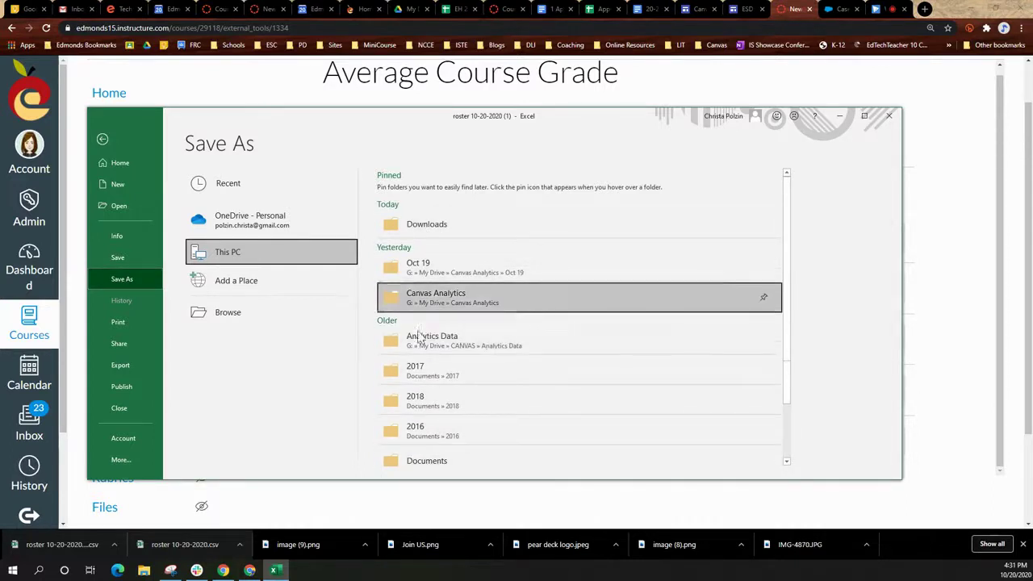
scroll(428, 379, "down", 1)
scroll(430, 398, "up", 1)
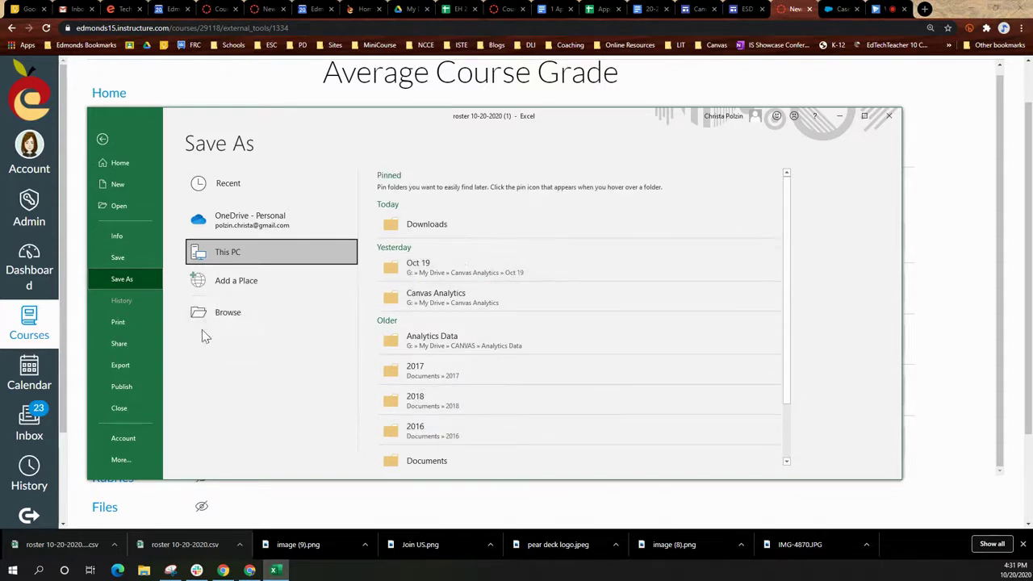
Step: In the full Save As dialog, navigate to My Drive on Google Drive File Stream (G:)
left_click(227, 319)
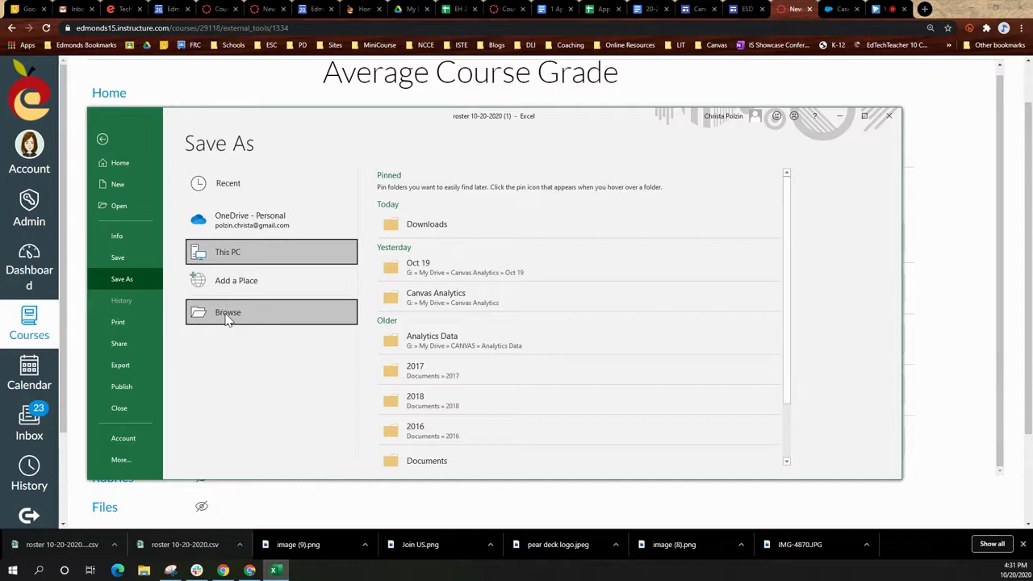
left_click(227, 317)
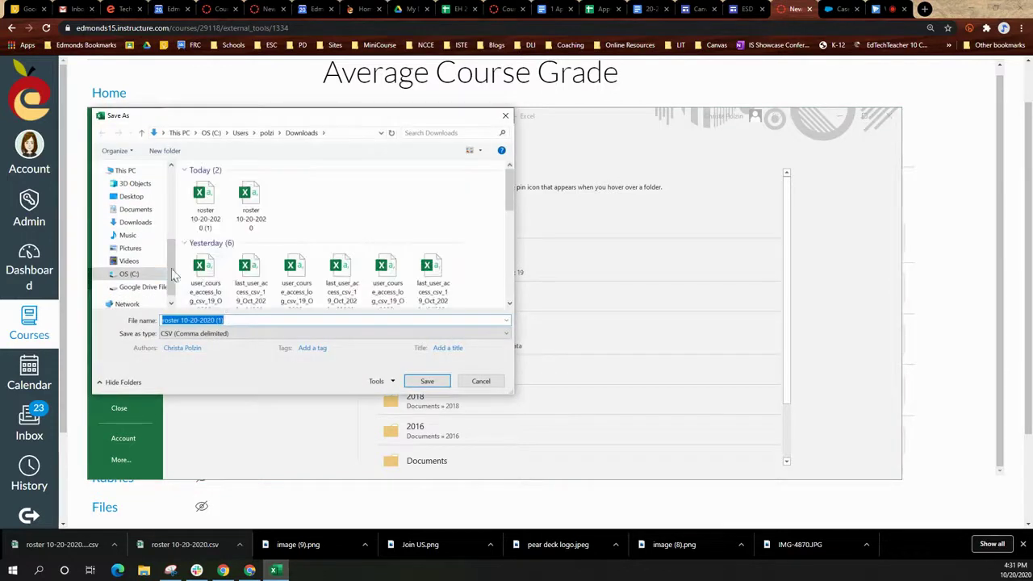
left_click(131, 289)
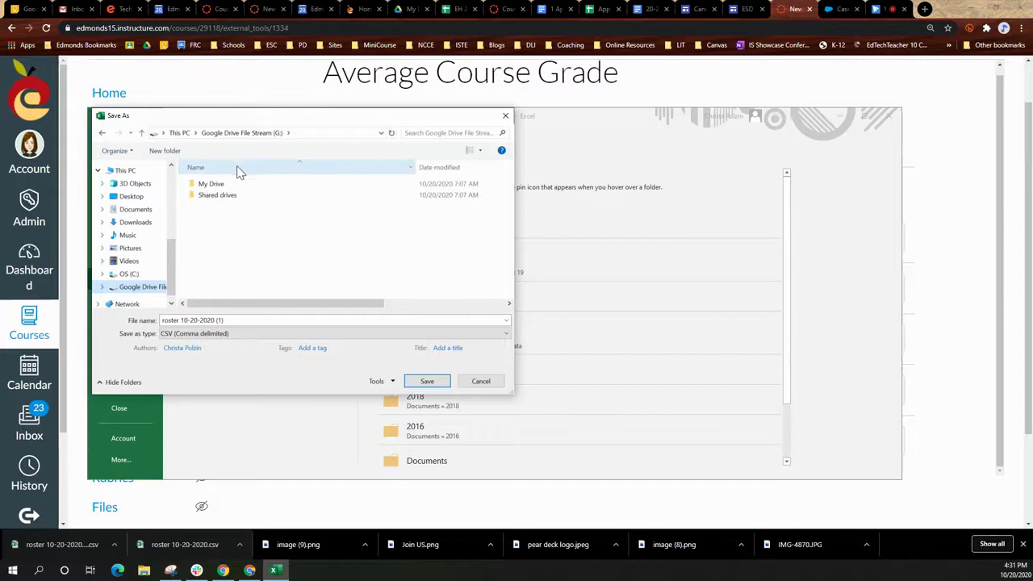
double_click(211, 185)
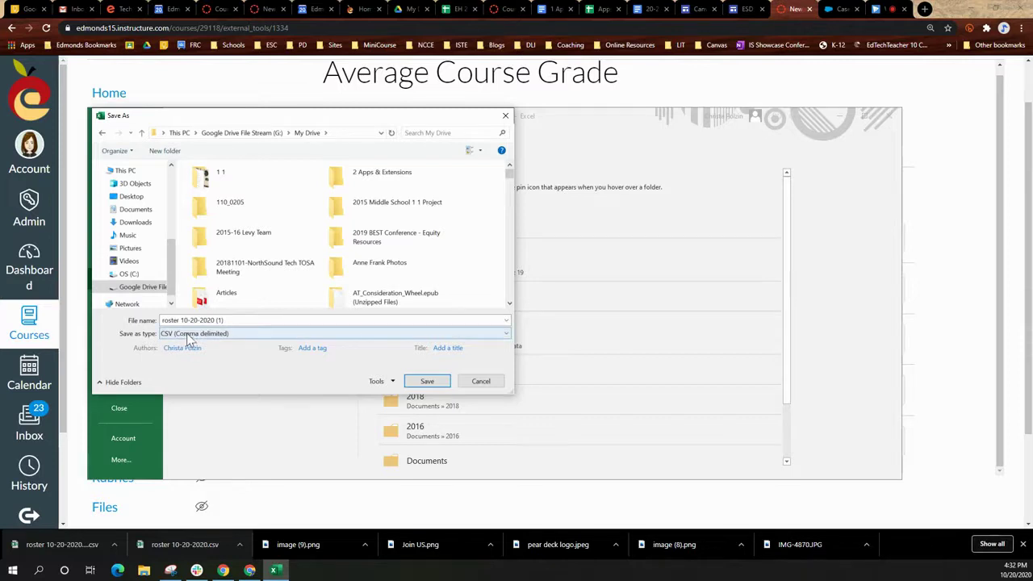
Step: Change the file type from CSV to Excel Workbook and save it in My Drive
left_click(235, 335)
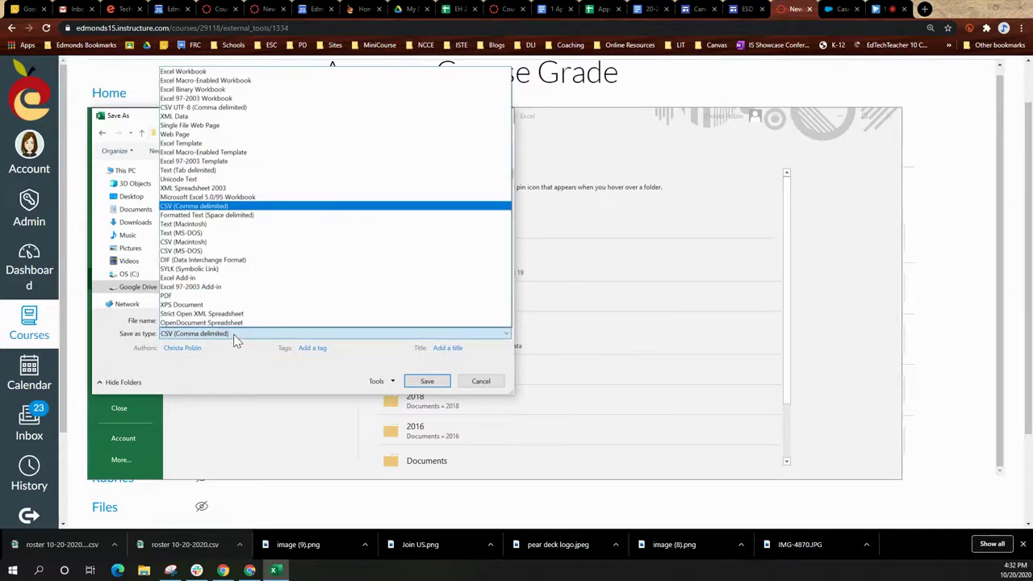
left_click(183, 71)
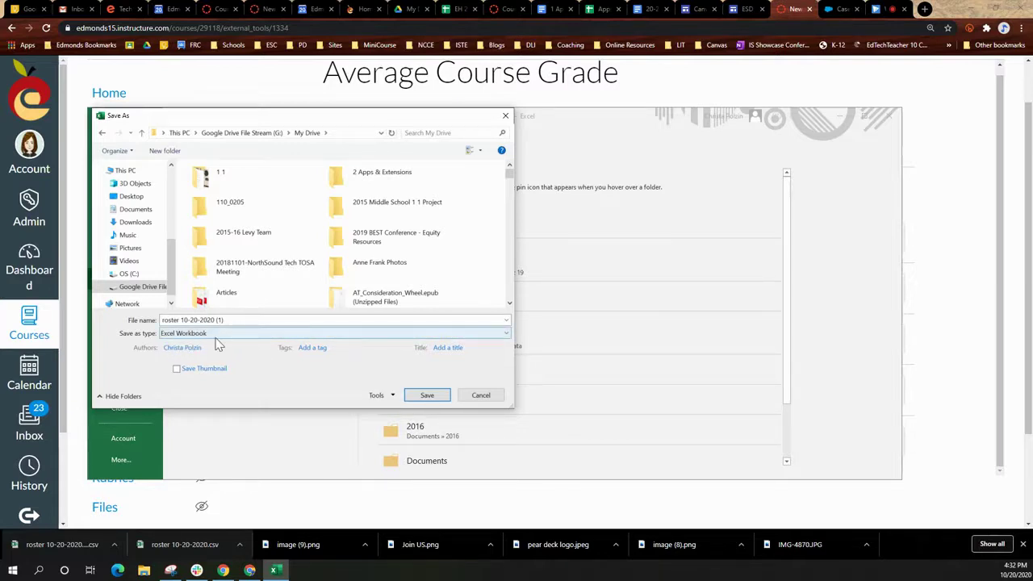
left_click(422, 400)
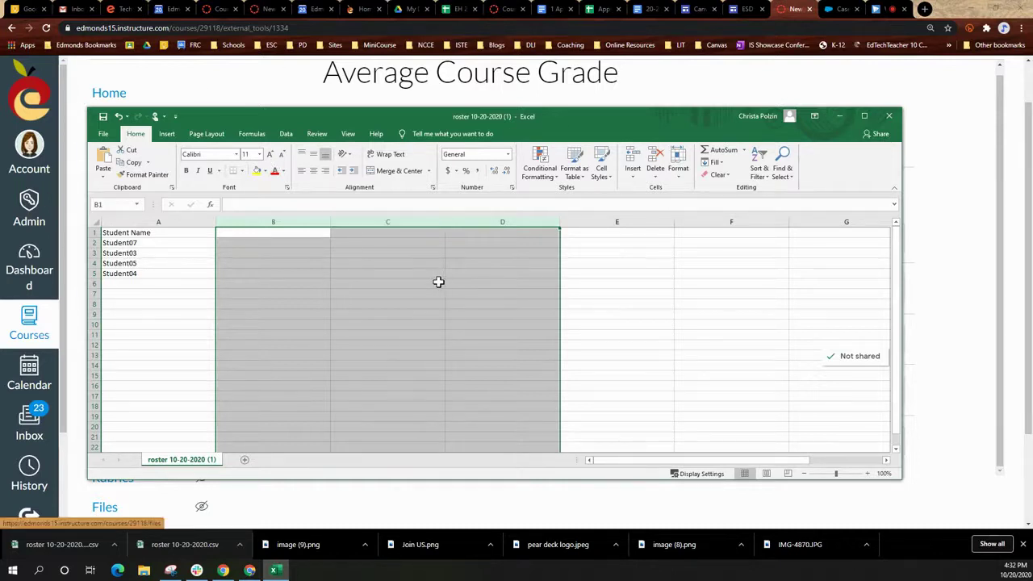
Step: Switch to the My Drive browser tab and reload it to show roster 10-20-2020 (1).xlsx
left_click(839, 119)
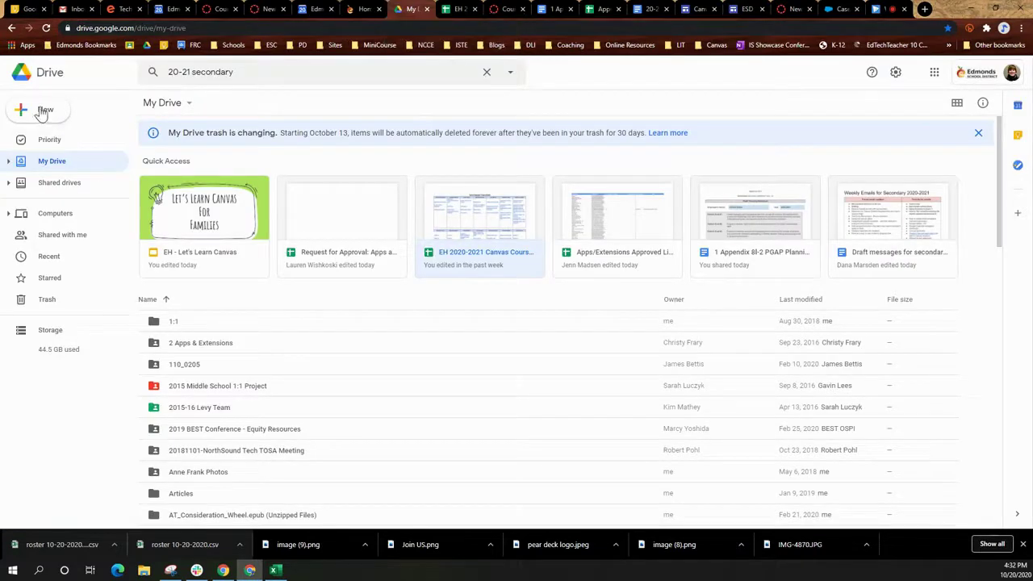
left_click(46, 29)
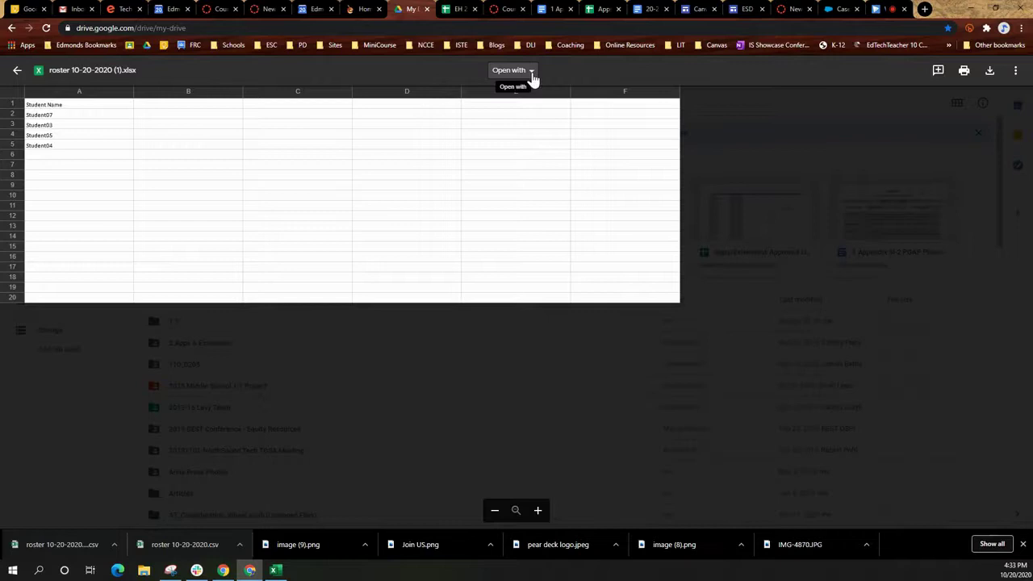
Step: Open the roster 10-20-2020 (1) workbook from Drive in Google Sheets via Open with
left_click(531, 71)
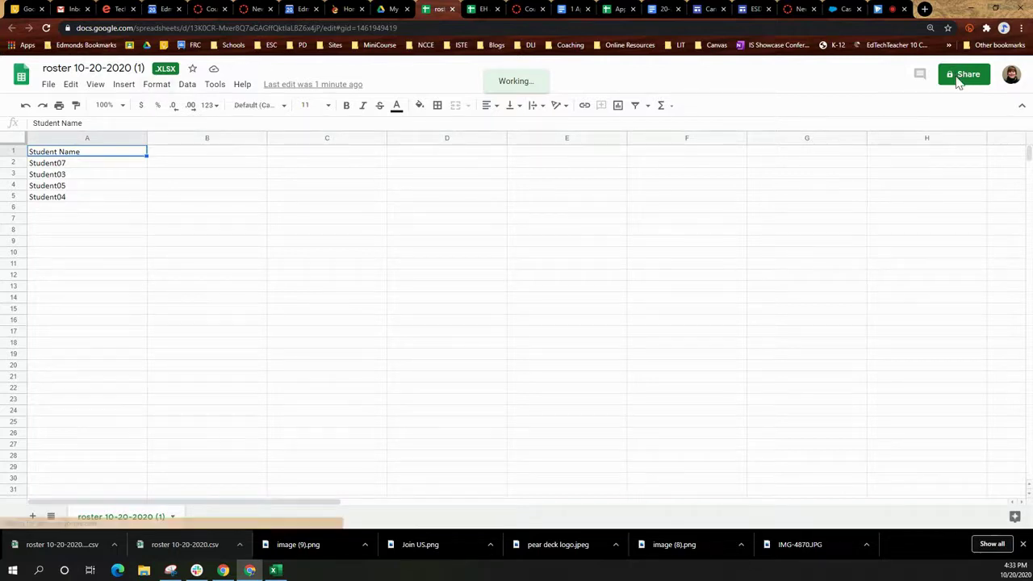
left_click(48, 85)
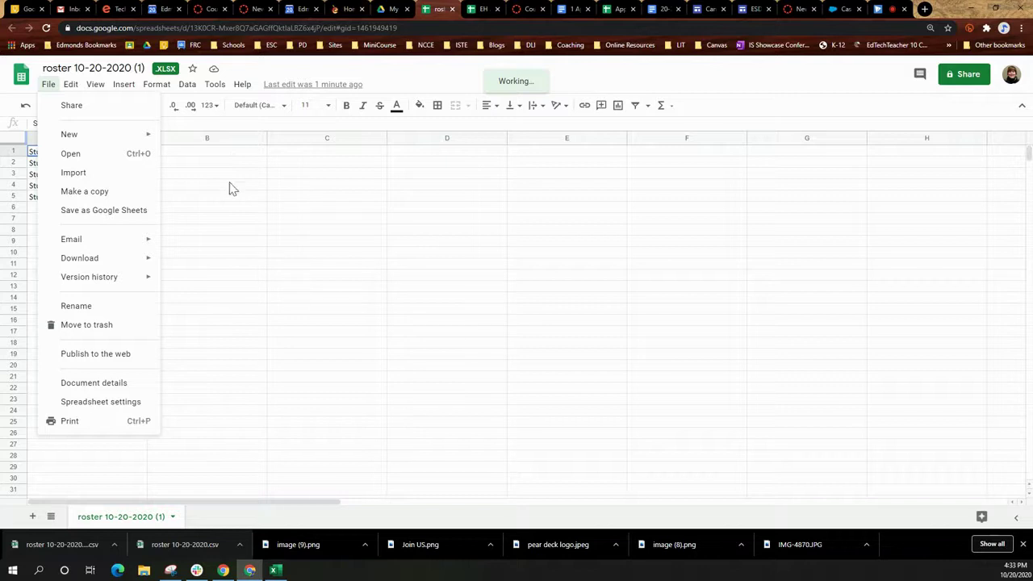
mouse_move(154, 87)
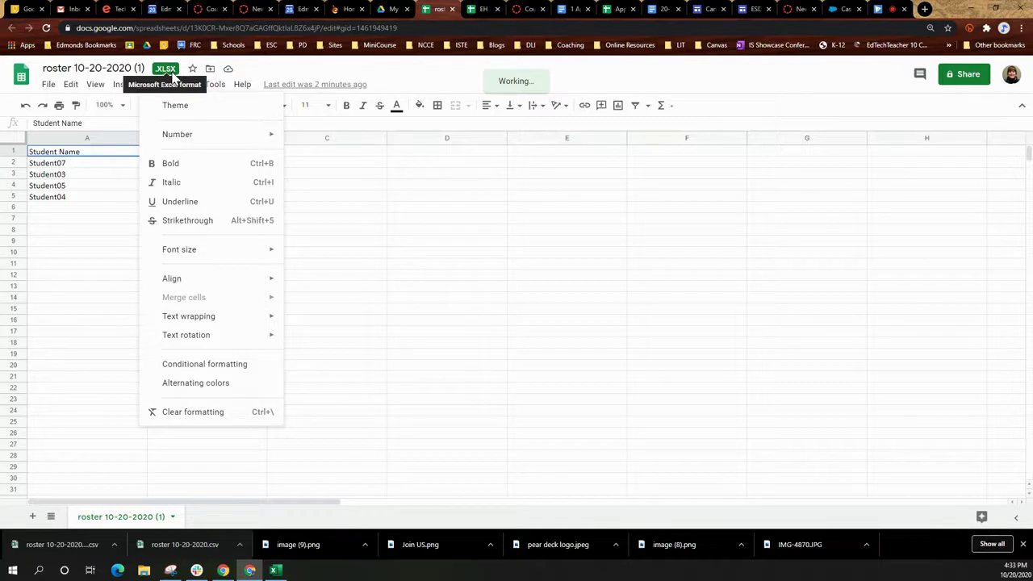
left_click(418, 247)
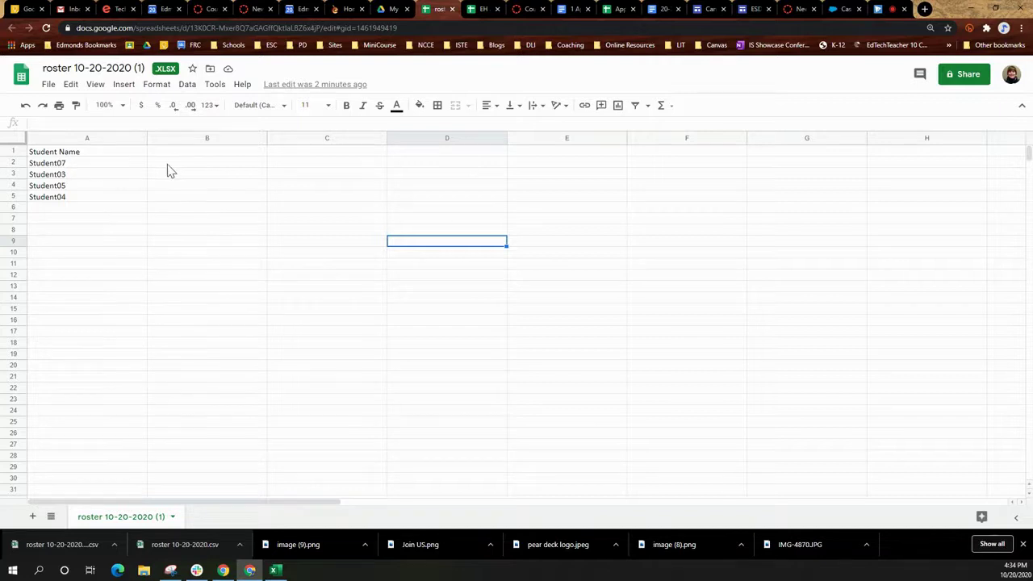
Step: Bring up the Share dialog for the roster spreadsheet, with the link still restricted
left_click(974, 82)
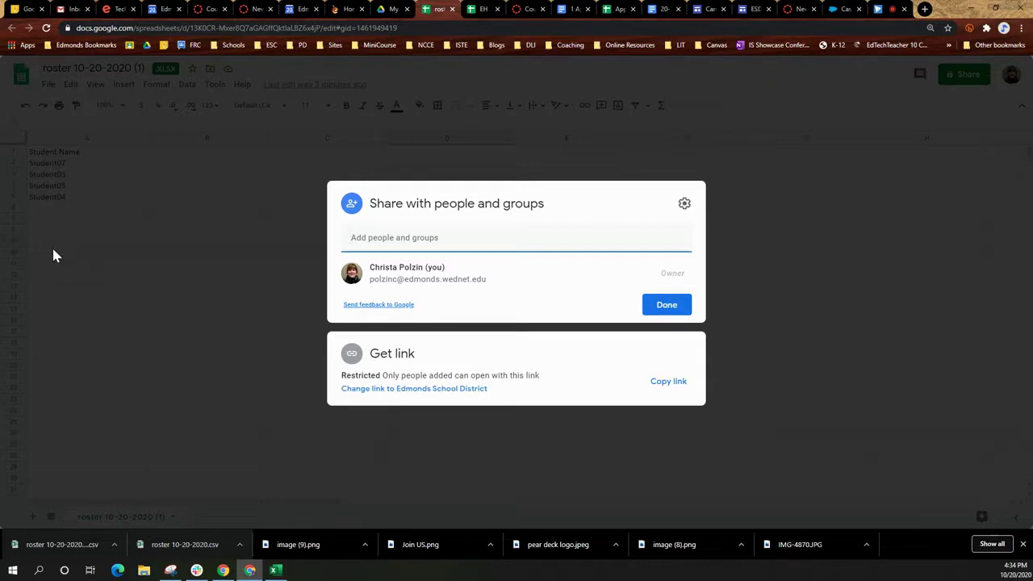
Step: Focus the Add people and groups field, then dismiss the Share dialog without sharing
left_click(396, 239)
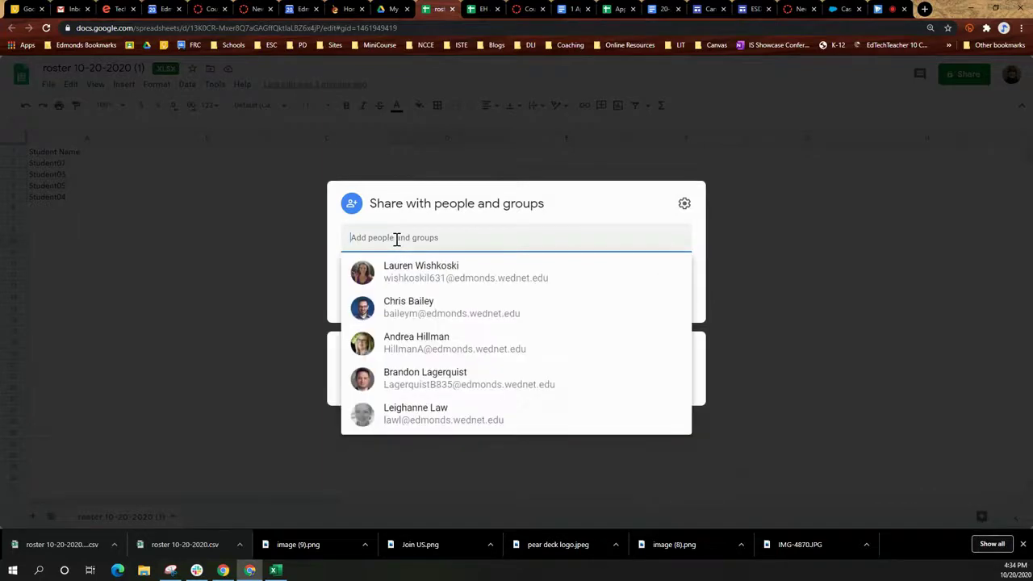
left_click(265, 282)
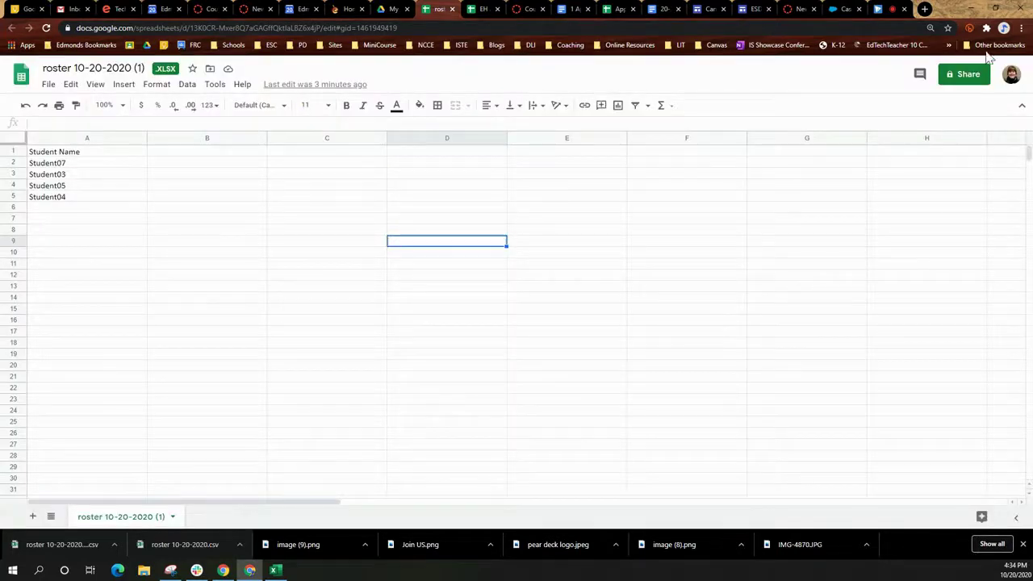